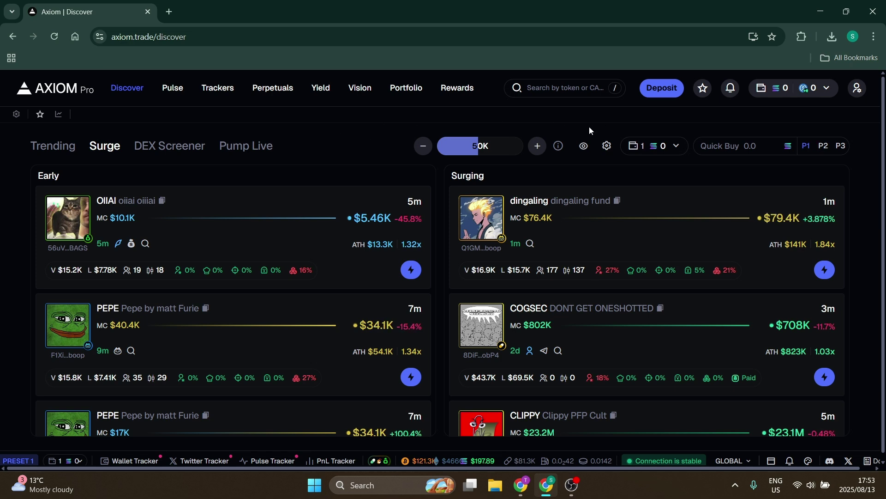
# - Reach Manage Wallets through the profile menu's Account and Security settings
pyautogui.click(857, 91)
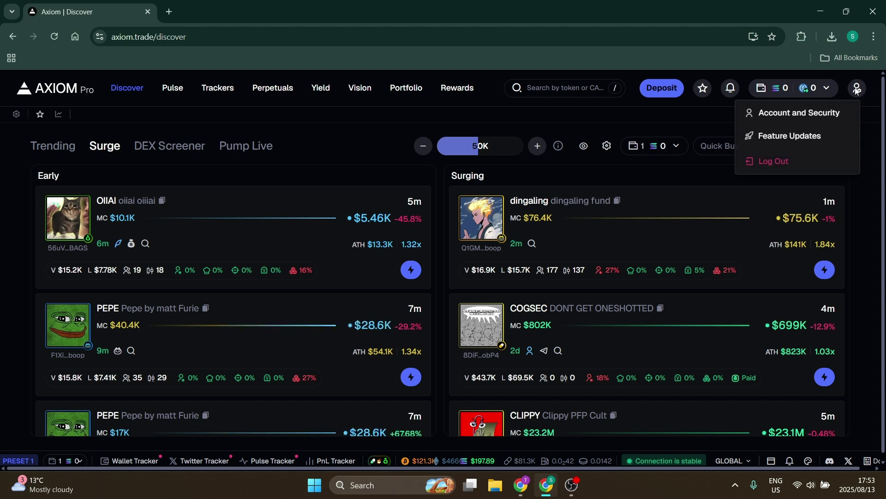
pyautogui.click(798, 113)
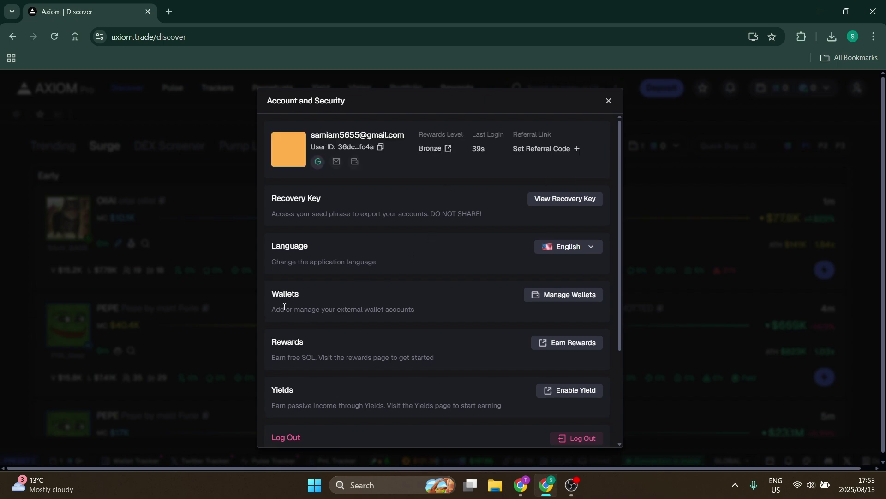
pyautogui.click(548, 294)
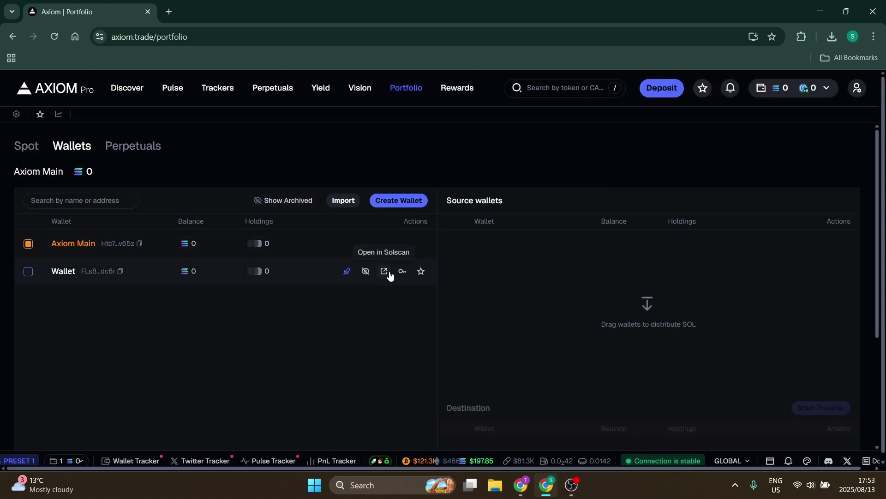
# - Open Chrome's main menu to reach the Chrome Web Store
pyautogui.click(872, 37)
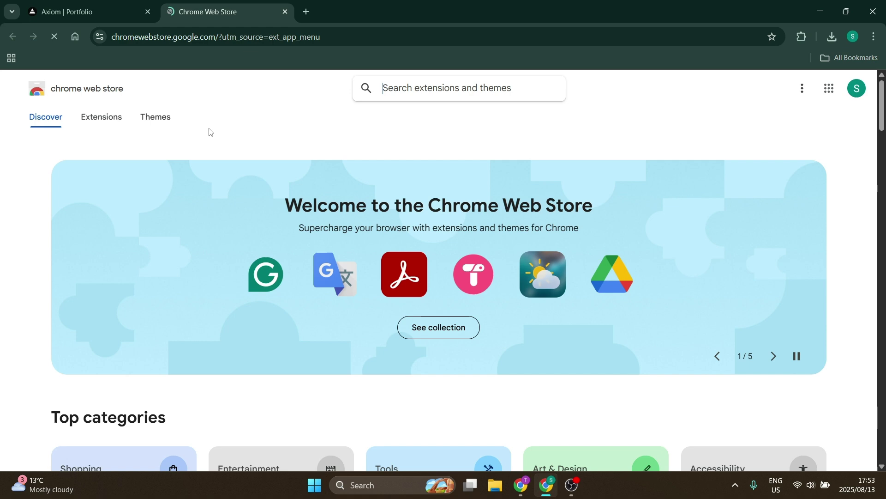
# - Search the store's Extensions for 'phantom wallet' and open the Phantom listing
pyautogui.click(101, 117)
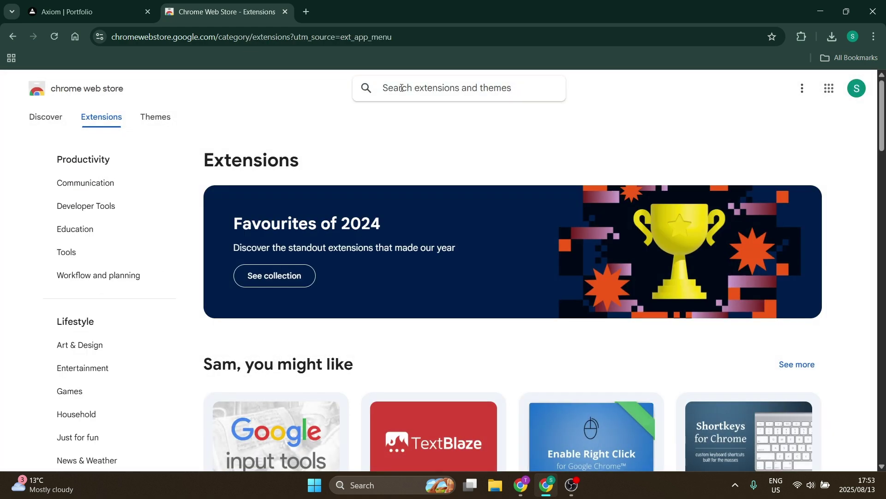
pyautogui.click(400, 87)
pyautogui.write('phantom wal')
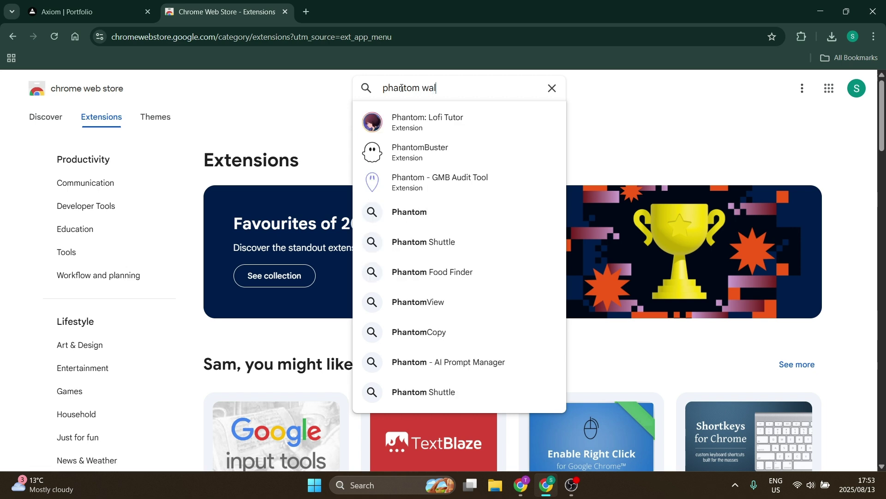
pyautogui.write('let')
pyautogui.press('Return')
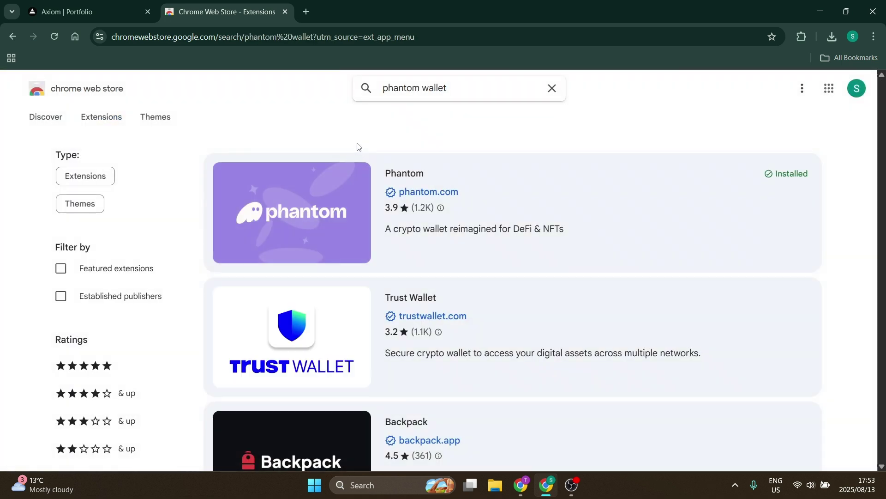
pyautogui.click(329, 197)
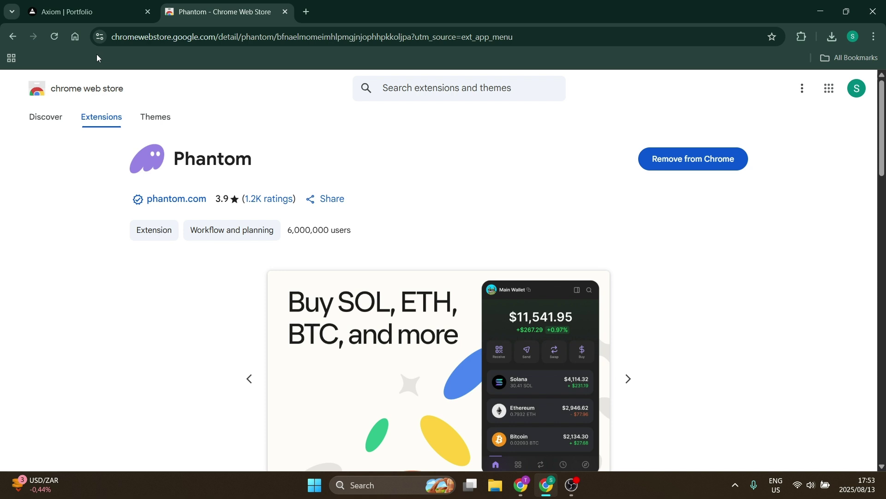
# - On the Axiom tab, launch Phantom from the extensions menu, dismiss its promo, and close it
pyautogui.click(80, 12)
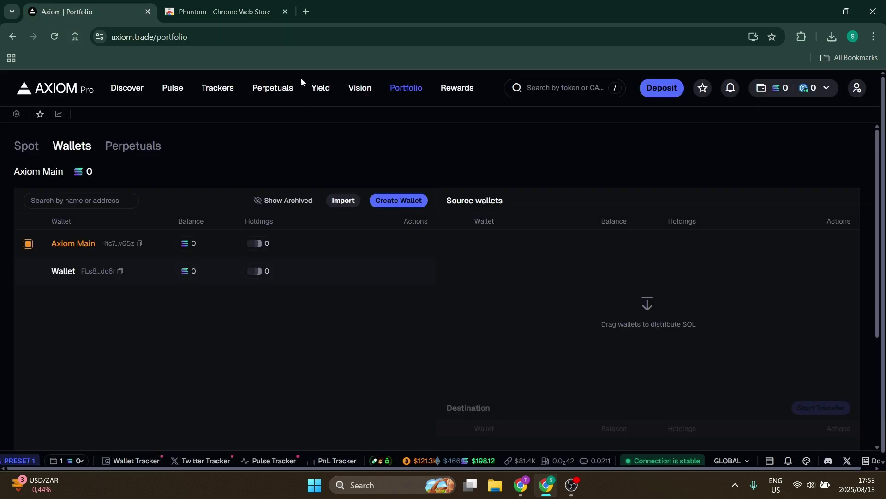
pyautogui.click(799, 38)
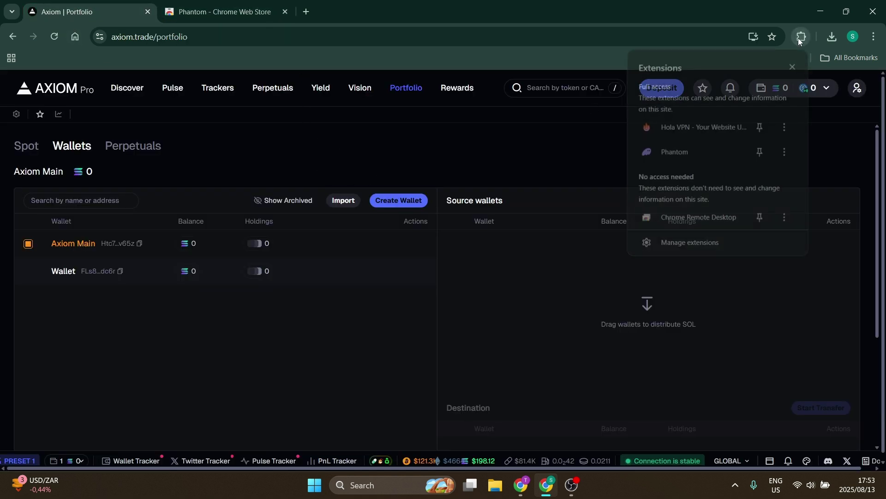
pyautogui.click(711, 151)
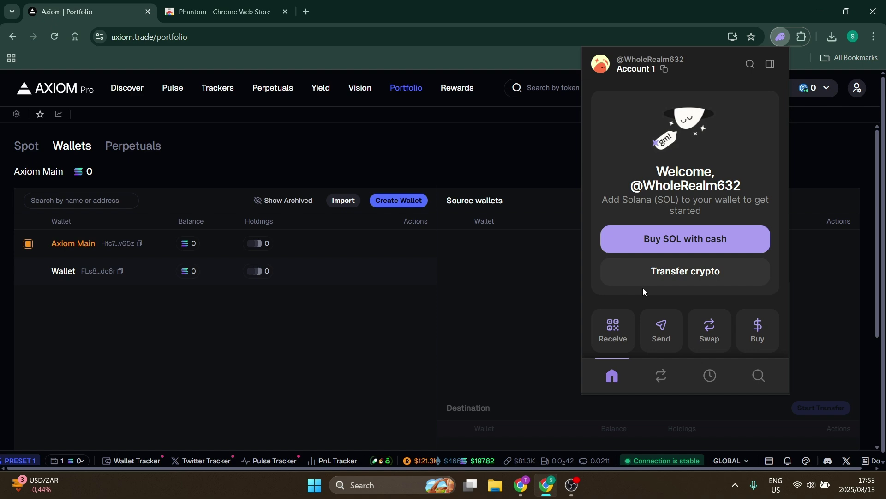
pyautogui.click(683, 368)
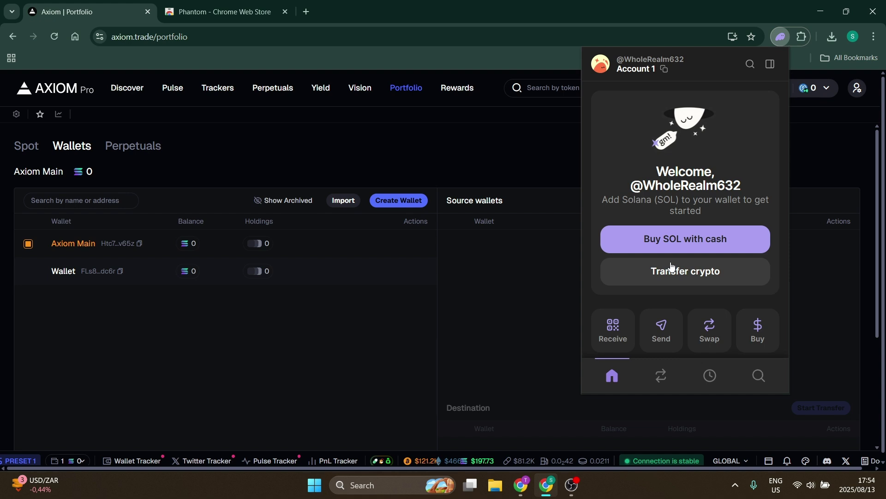
pyautogui.click(538, 158)
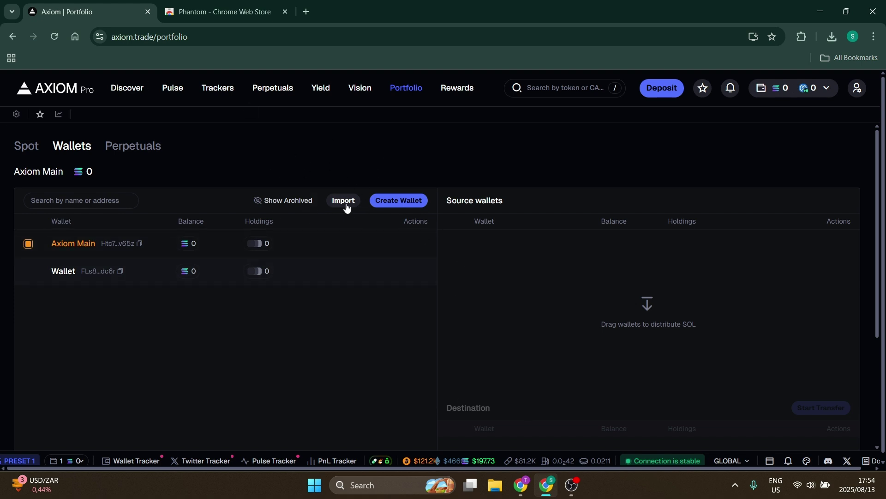
pyautogui.click(345, 200)
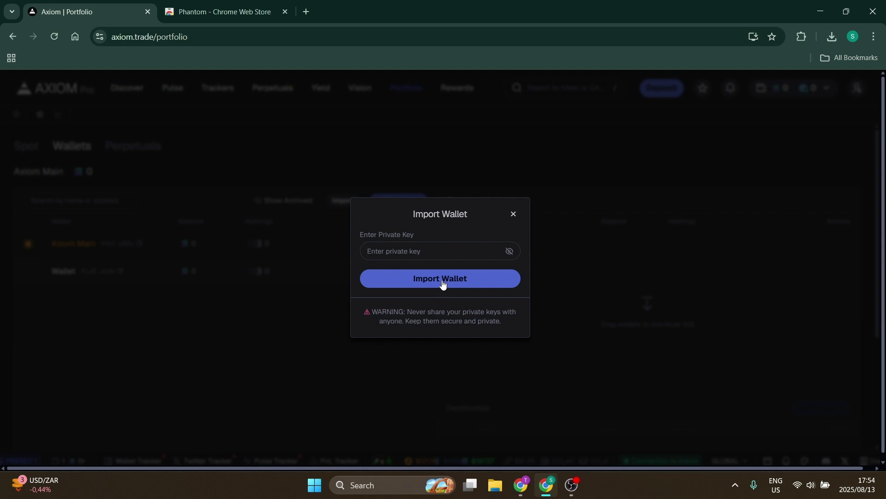
pyautogui.click(388, 362)
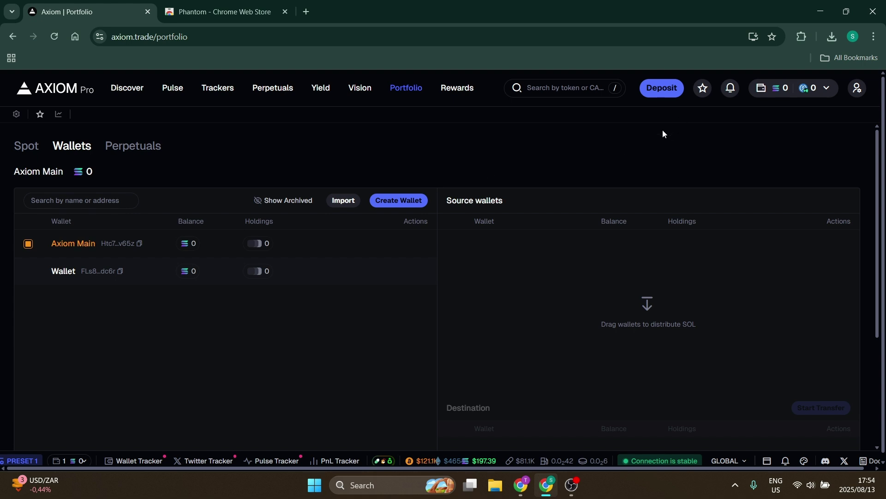
# - Copy the Axiom Main Solana deposit address from the Deposit dialog
pyautogui.click(661, 86)
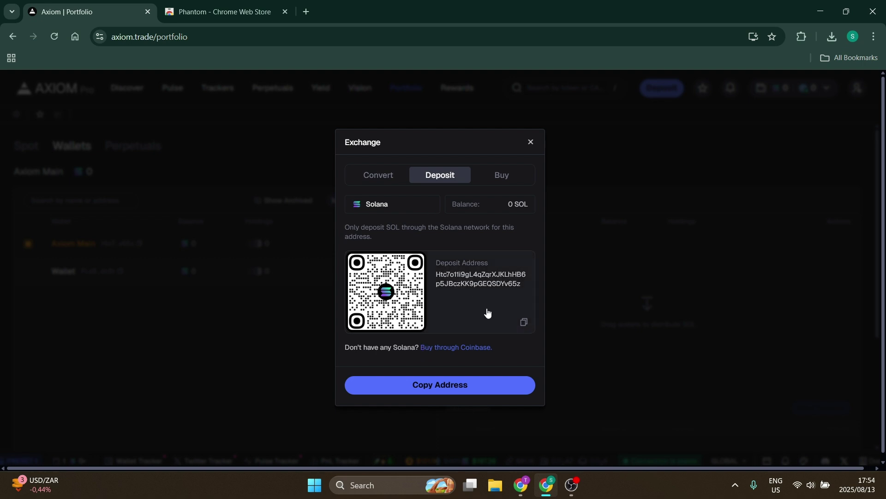
pyautogui.click(524, 323)
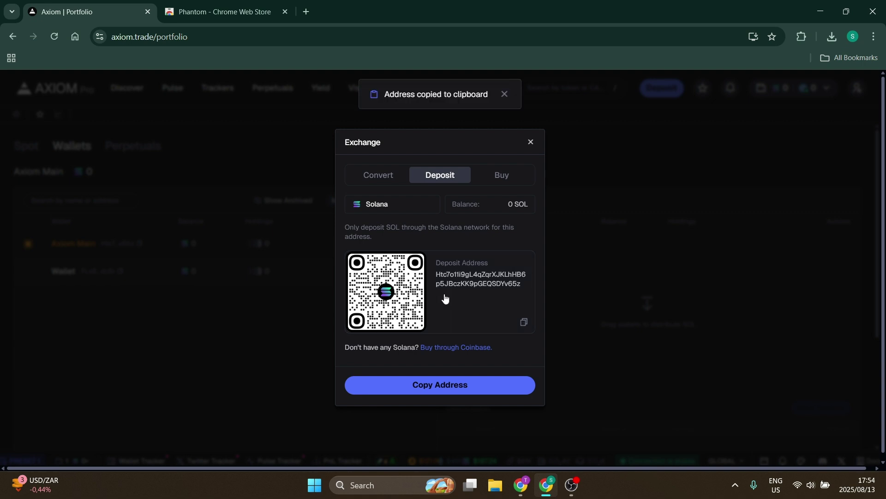
pyautogui.click(801, 37)
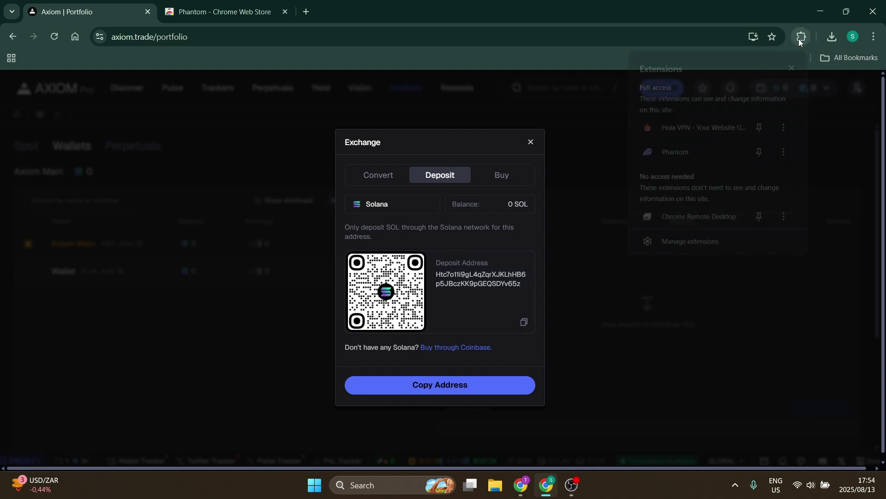
# - Start a Phantom send and pick Solana by searching 'sol' in the token list
pyautogui.click(675, 149)
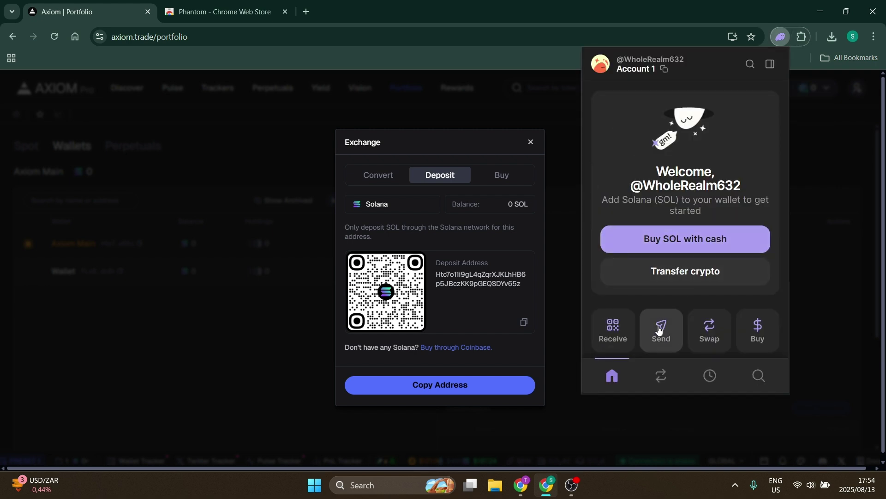
pyautogui.click(661, 329)
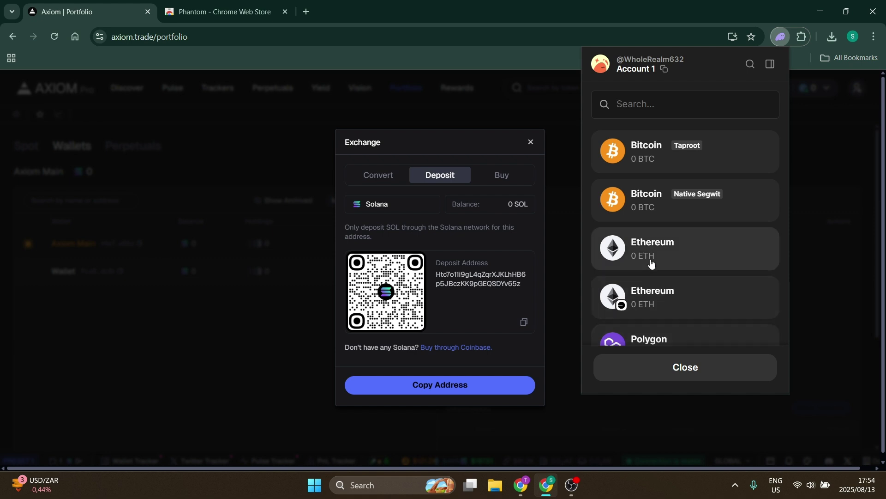
pyautogui.click(661, 106)
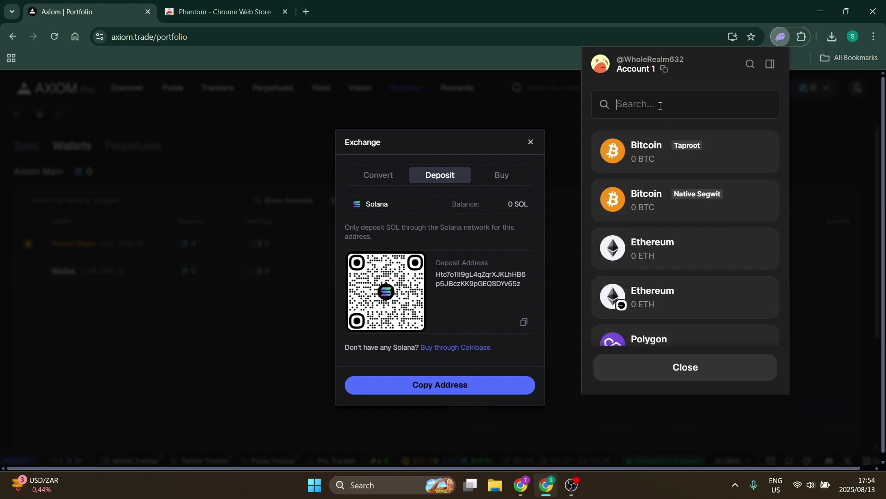
pyautogui.write('sa')
pyautogui.write('l')
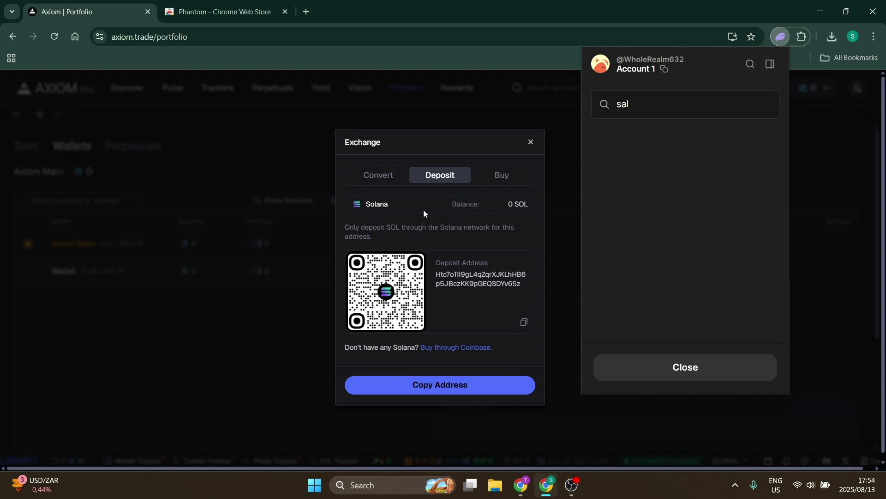
pyautogui.press('BackSpace')
pyautogui.write('ol')
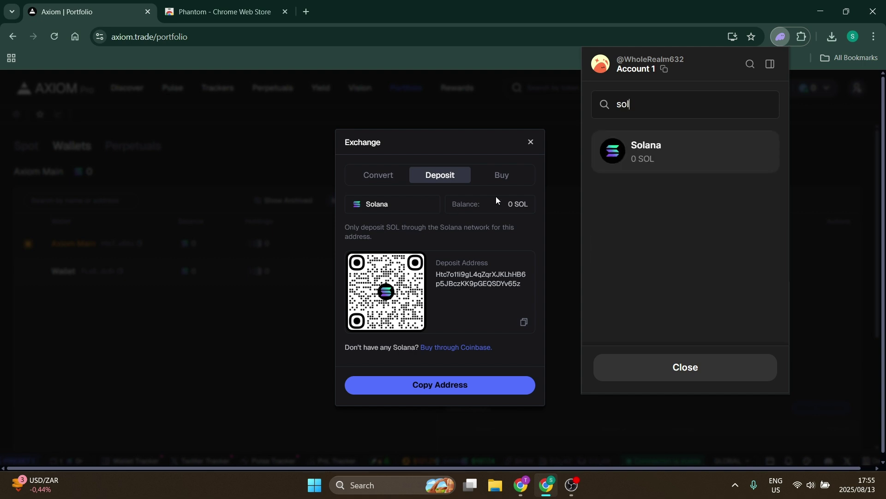
pyautogui.click(653, 151)
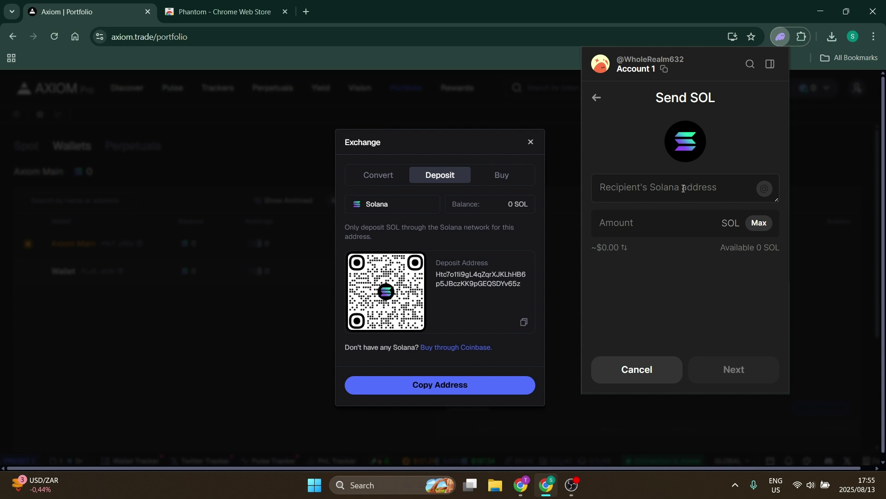
# - Paste the Axiom deposit address as the SOL recipient, then move to Amount
pyautogui.hotkey('ctrl', 'v')
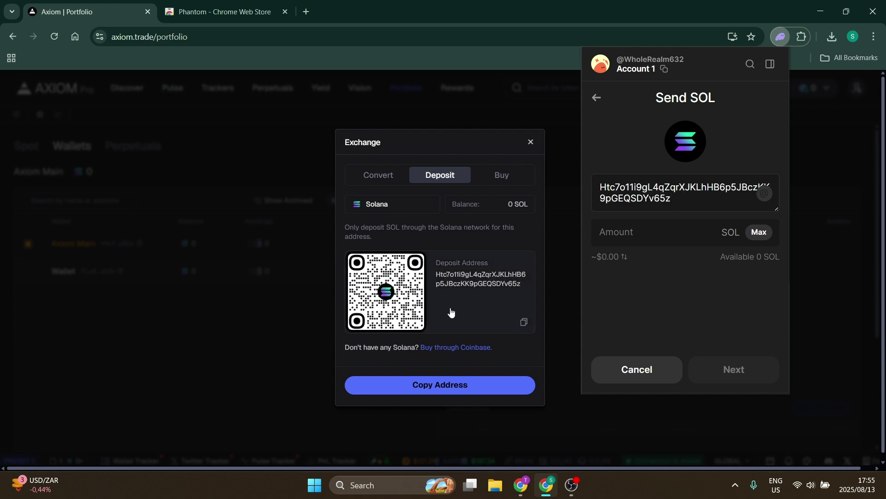
pyautogui.click(661, 232)
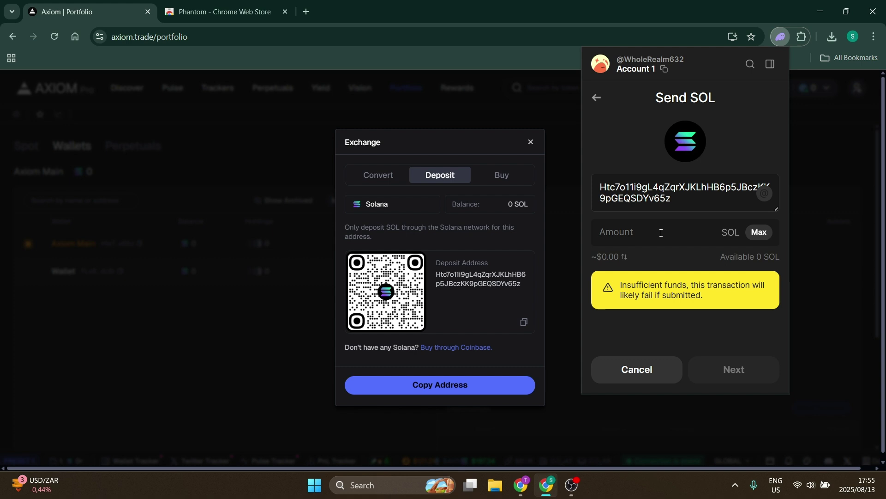